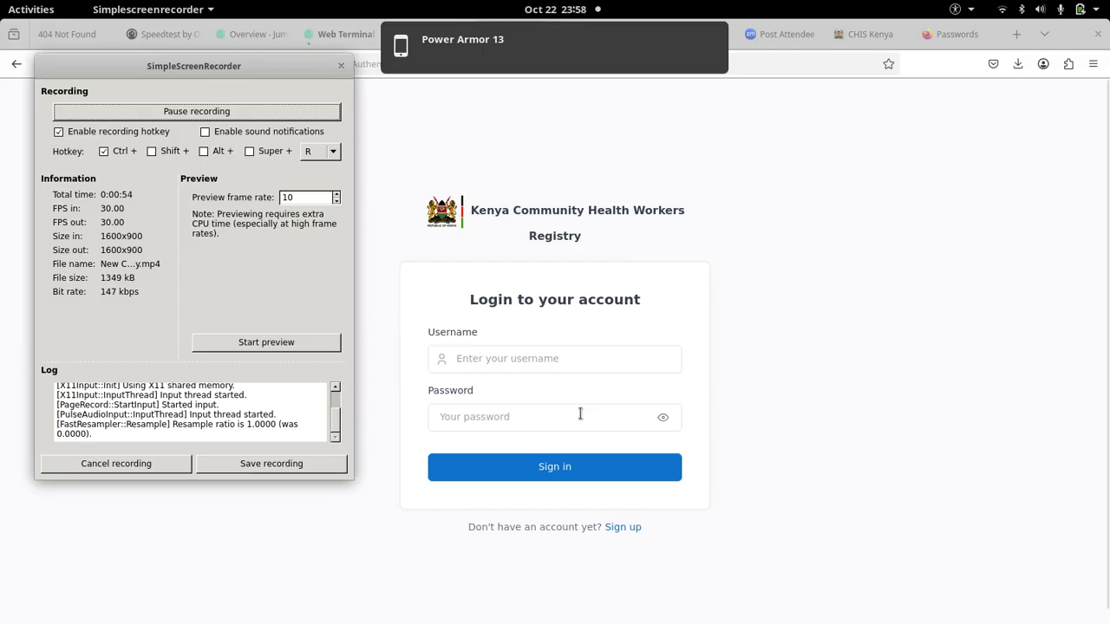
With recording running, bring the Community Health Workers Registry login page forward
click(495, 353)
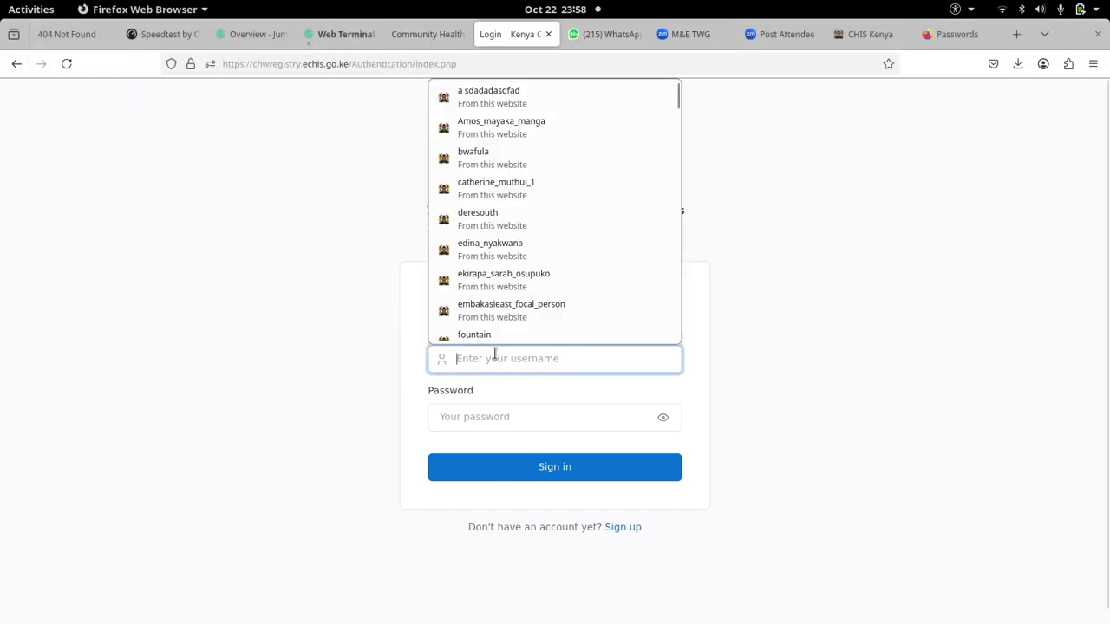
Sign in with the saved Buruburu unit account and open the CHA Portal
text(burub)
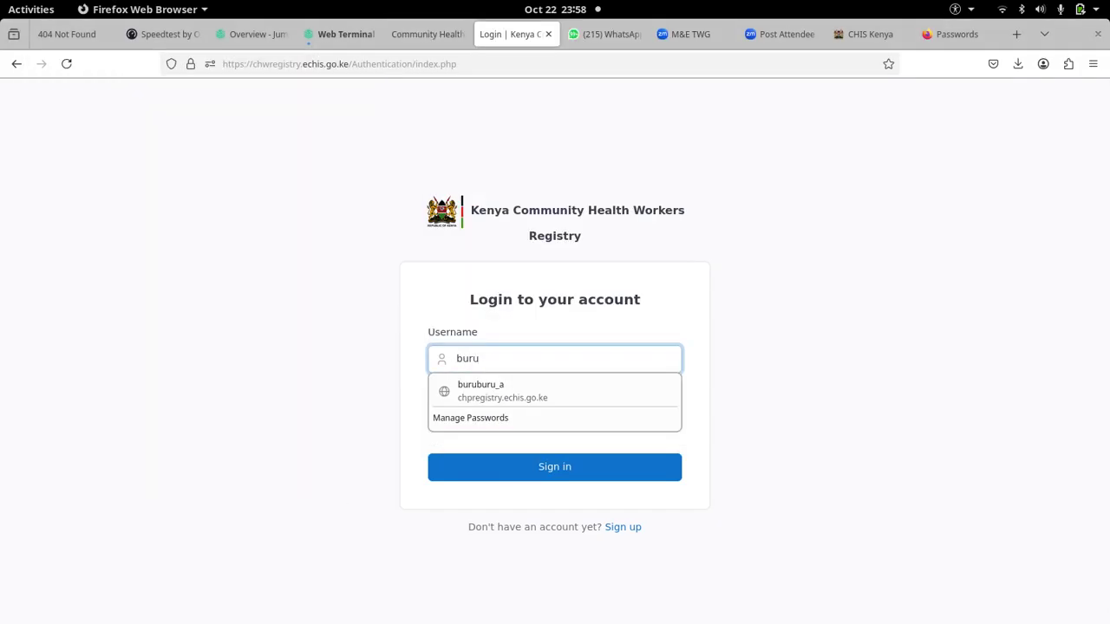
click(481, 395)
click(480, 462)
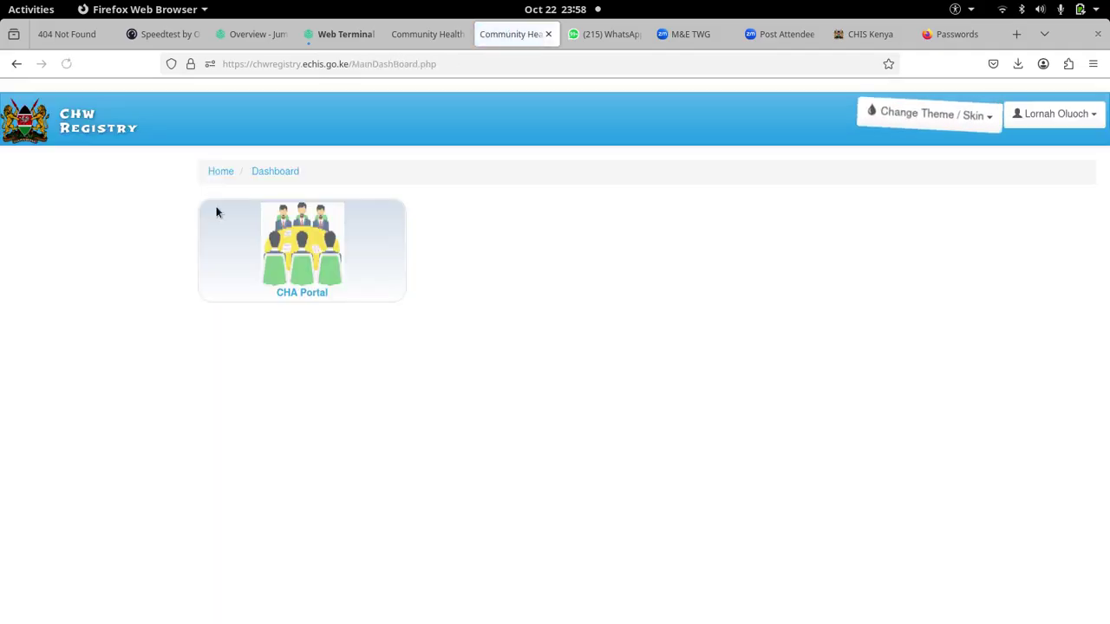
click(281, 278)
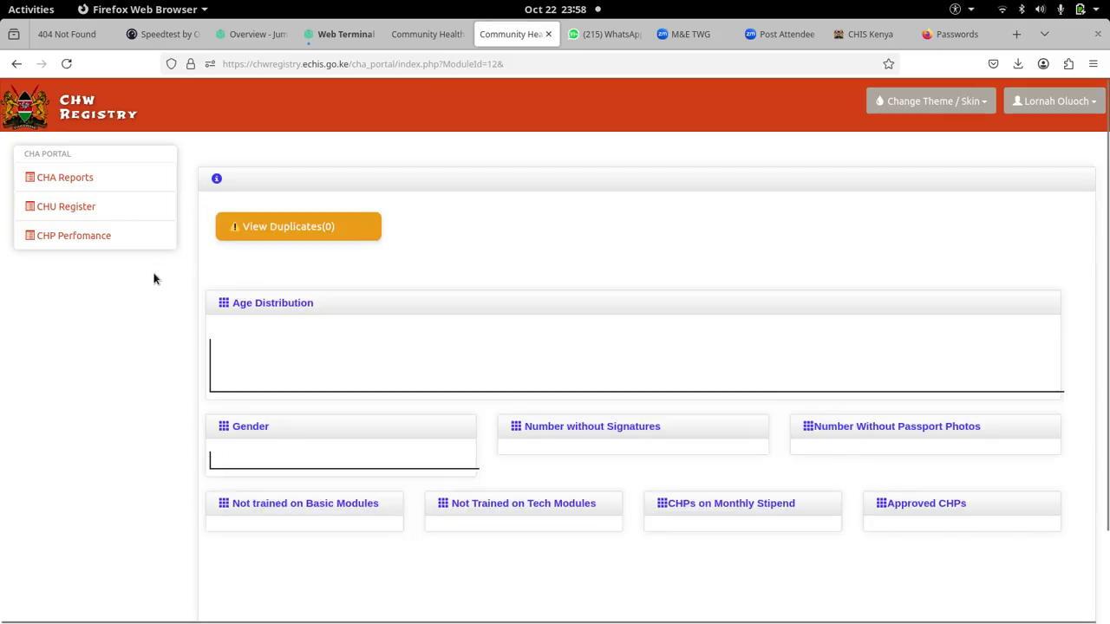
Chart Buruburu A's per-CHP performance for 2025, January through March, in CHA Reports
click(71, 175)
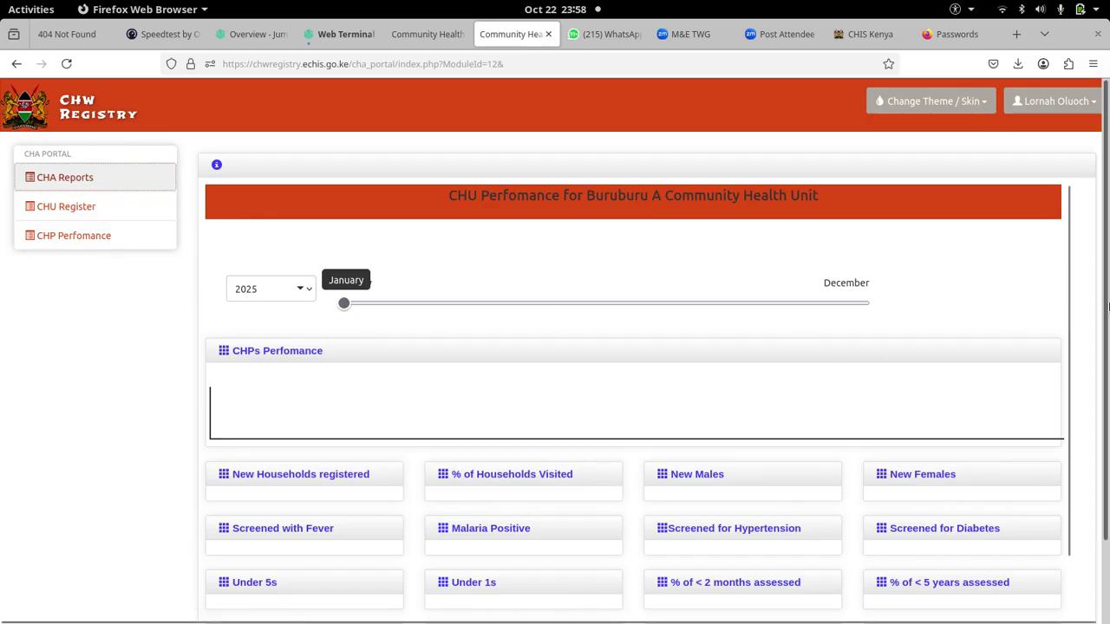
drag(1067, 252, 1070, 211)
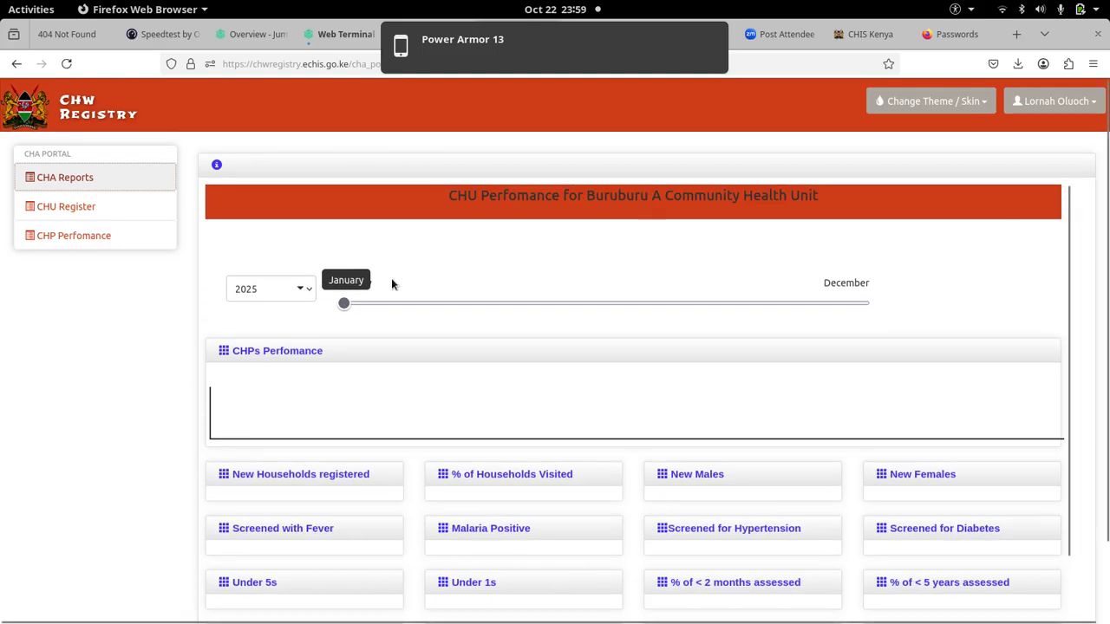
click(299, 290)
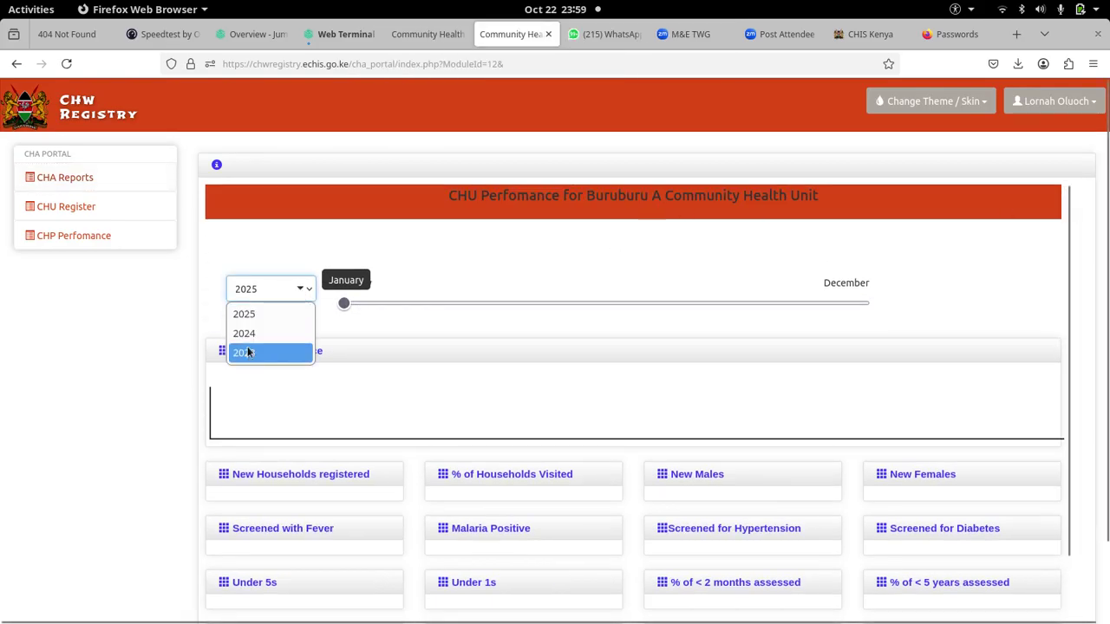
click(253, 317)
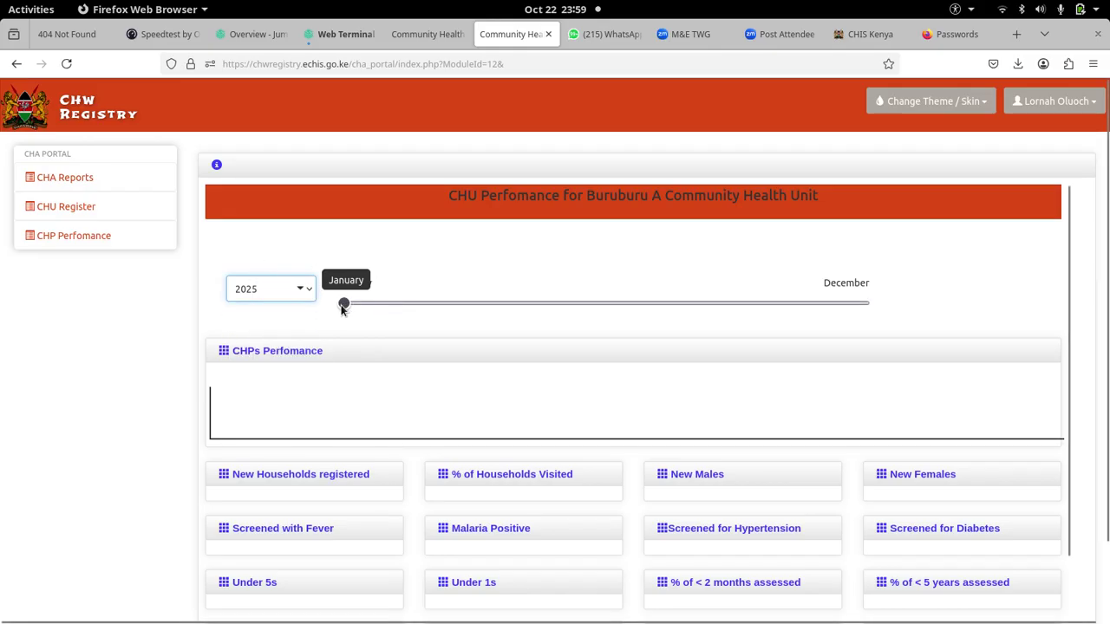
drag(341, 305, 449, 305)
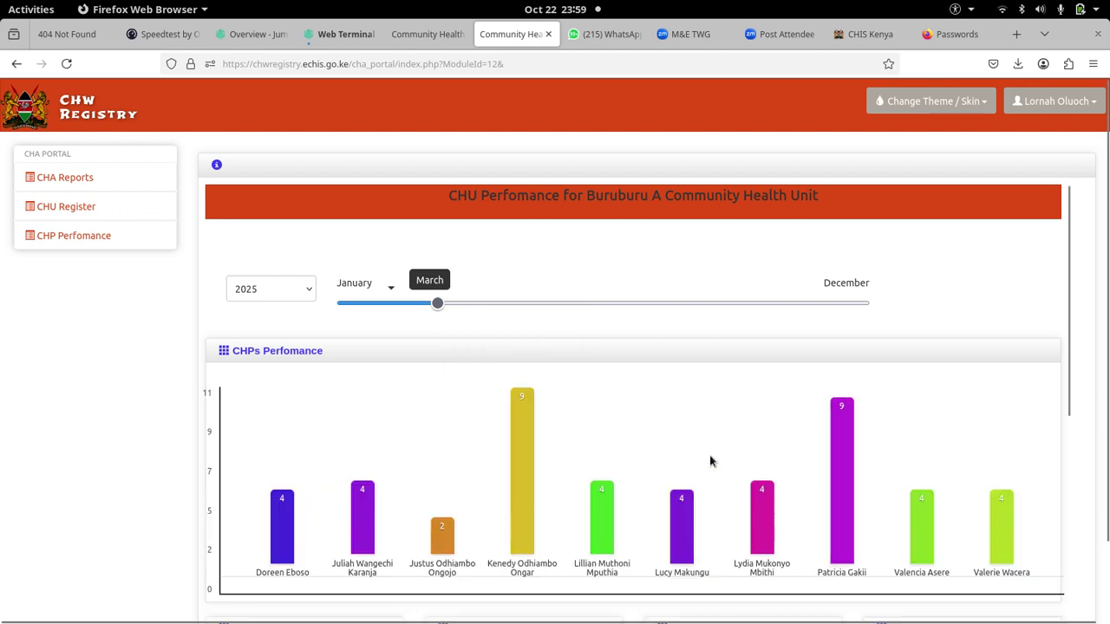
mouse_move(1065, 291)
mouse_down()
mouse_move(1068, 398)
mouse_move(1070, 306)
mouse_up()
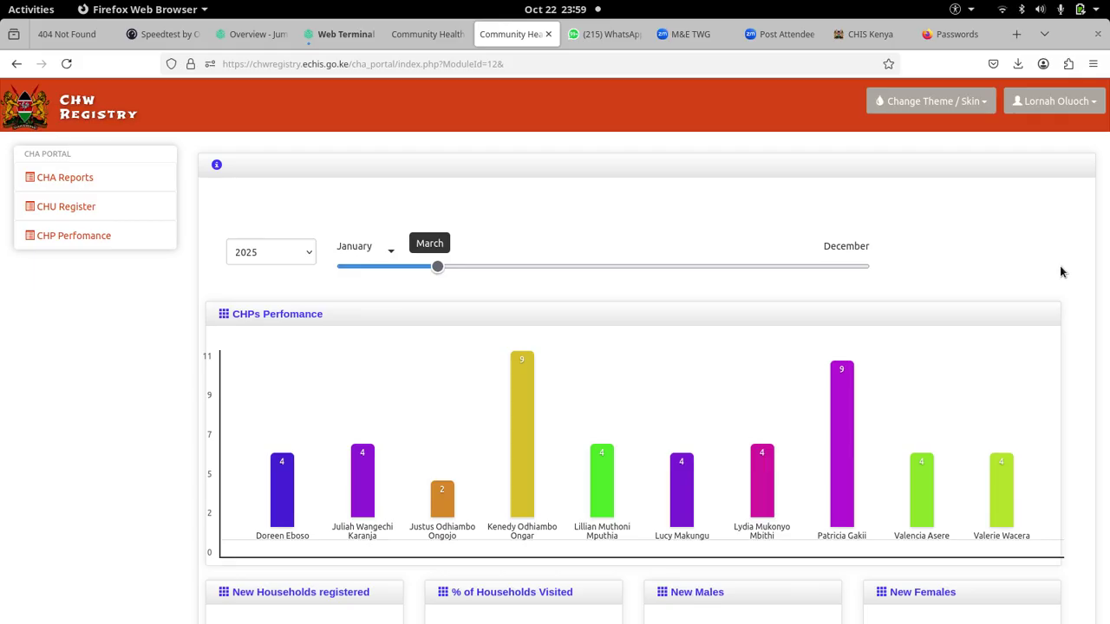
mouse_move(1067, 219)
mouse_down()
mouse_move(1067, 299)
mouse_move(1066, 227)
mouse_up()
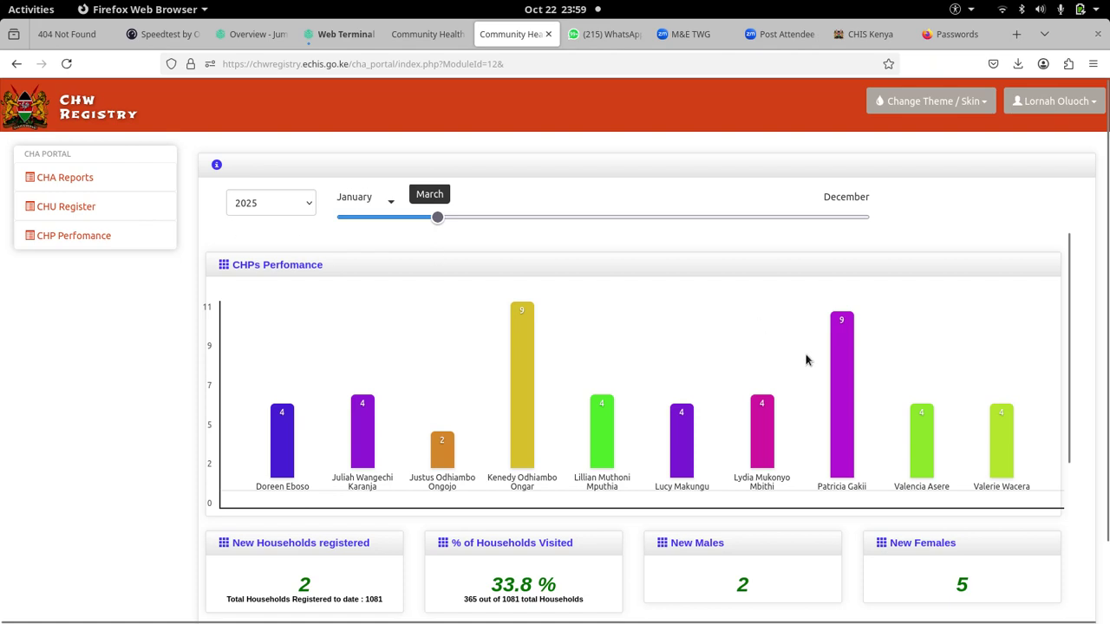
scroll(1095, 241, down, 2)
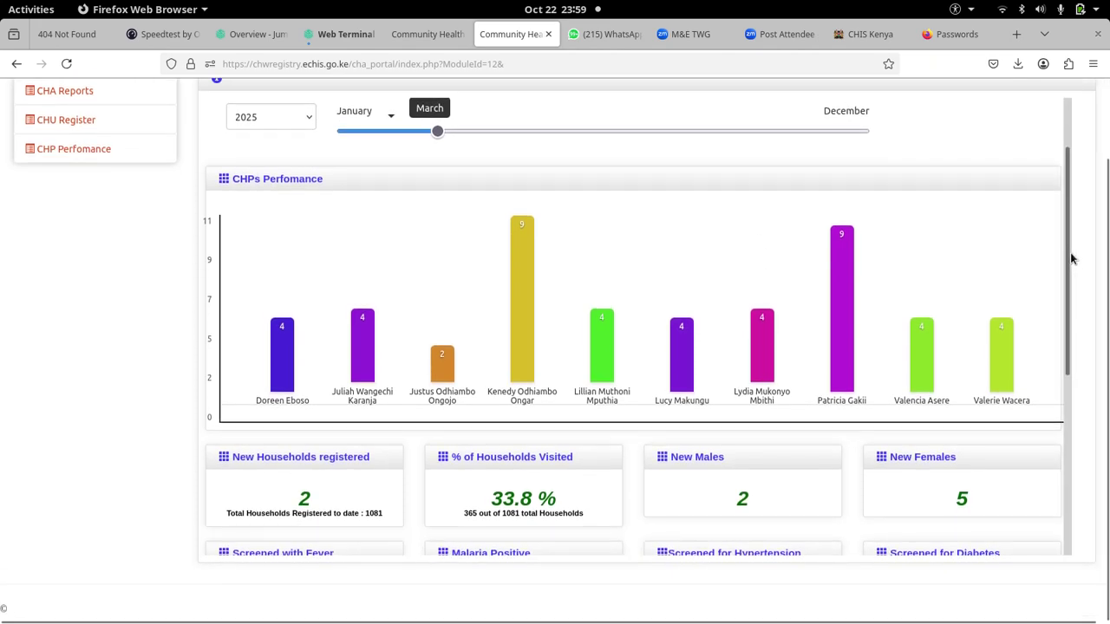
scroll(1068, 325, down, 2)
scroll(1067, 382, down, 3)
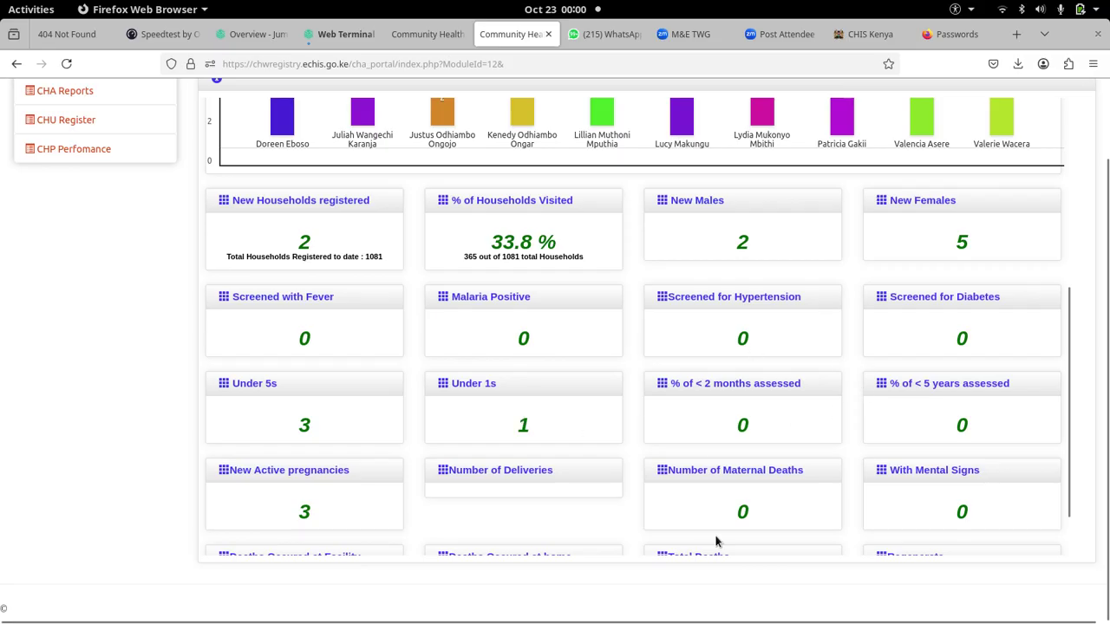
drag(1070, 359, 1072, 449)
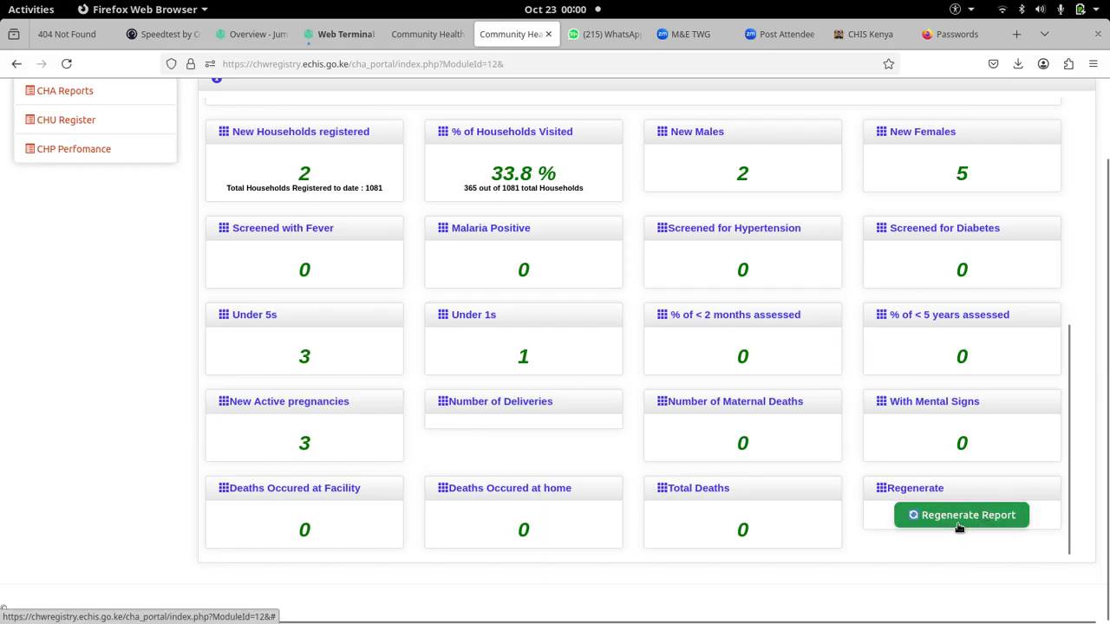
drag(1068, 423, 1064, 229)
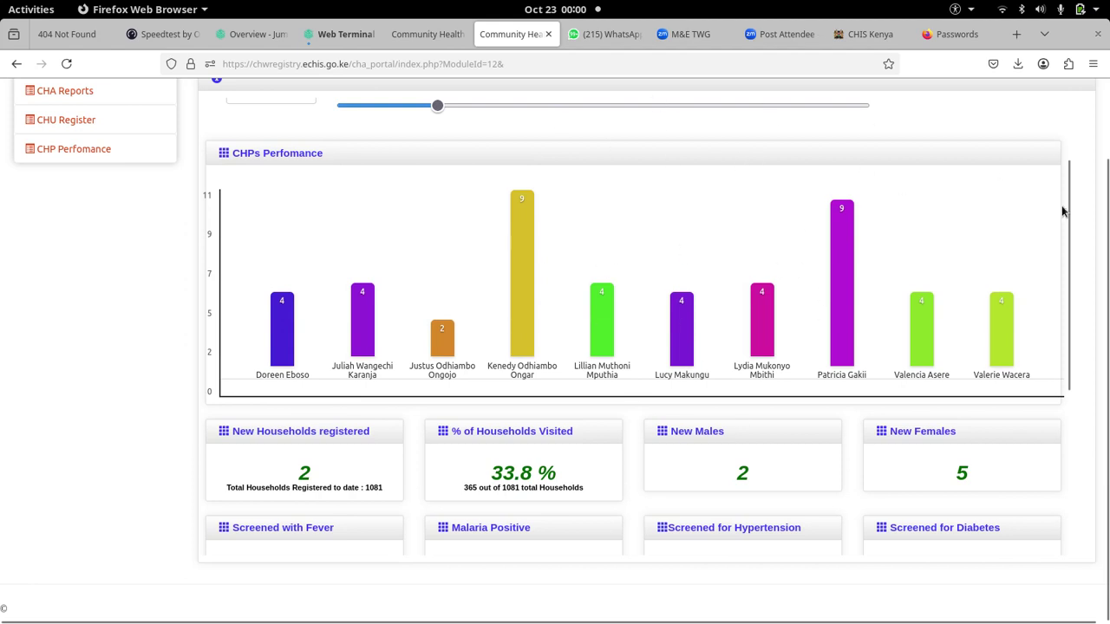
scroll(1064, 210, up, 2)
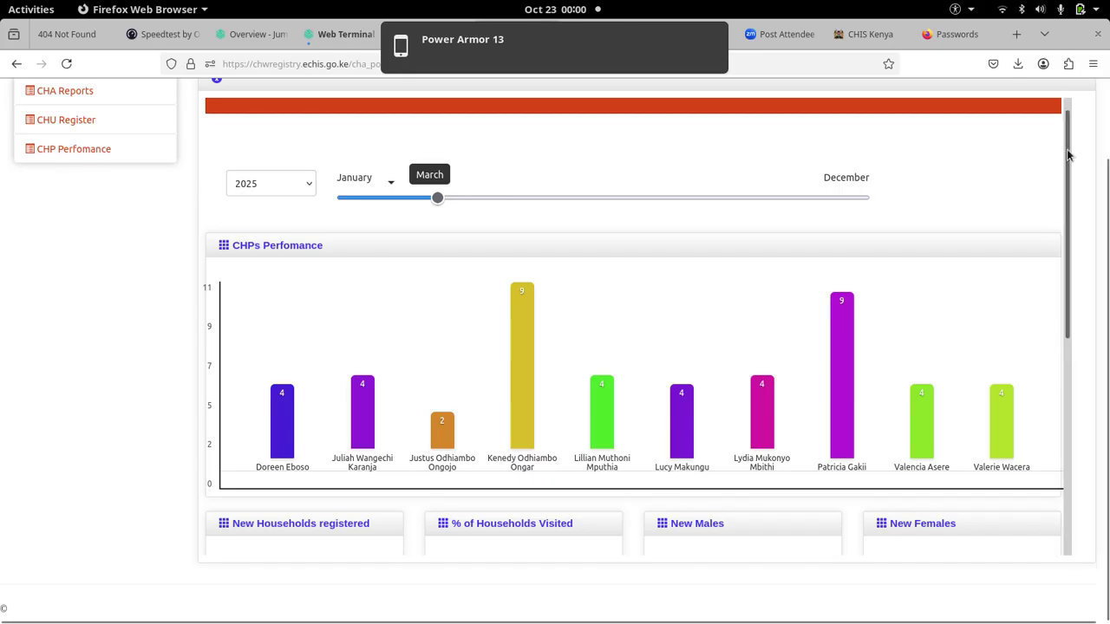
scroll(1068, 253, down, 3)
scroll(1068, 253, down, 2)
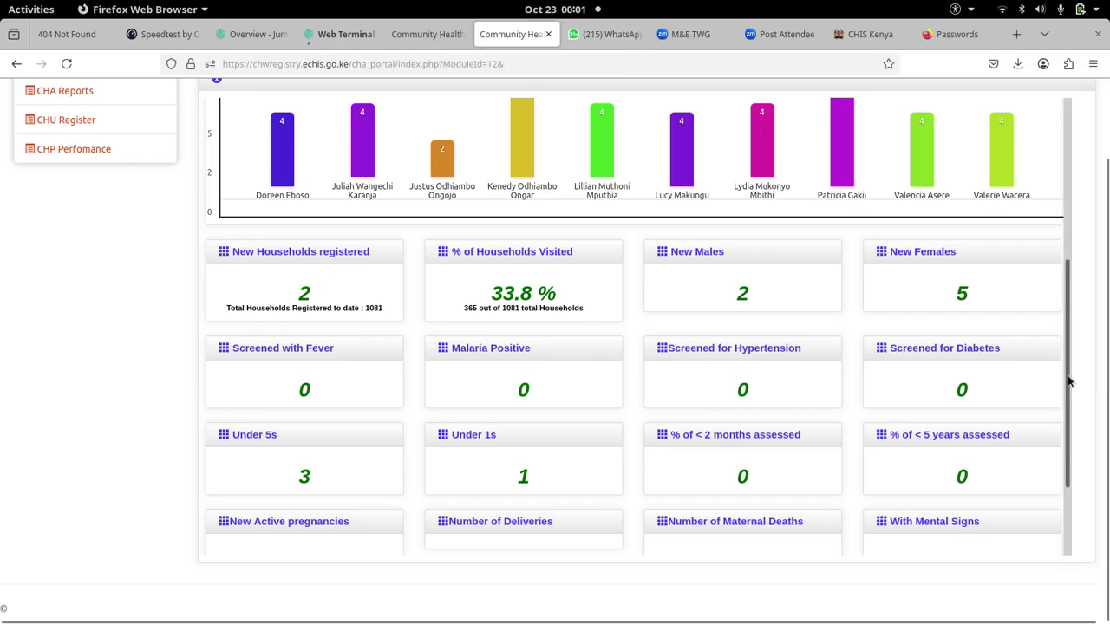
scroll(1075, 386, up, 5)
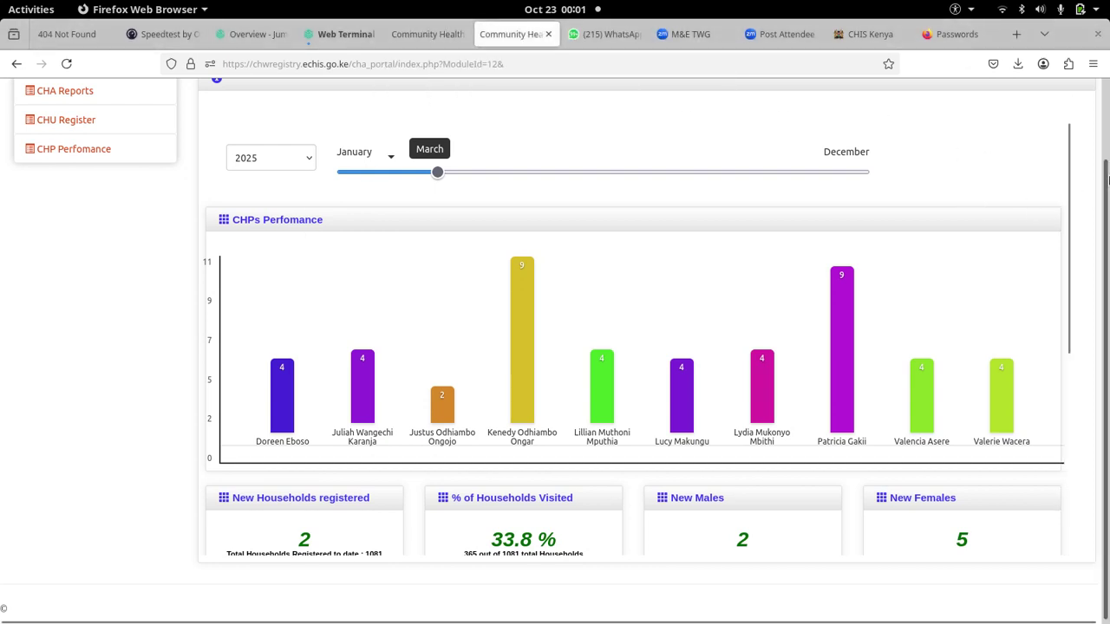
scroll(1105, 178, up, 2)
Log out, sign in with a saved sub-county account, and list the SCFP Portal's community units
click(1056, 101)
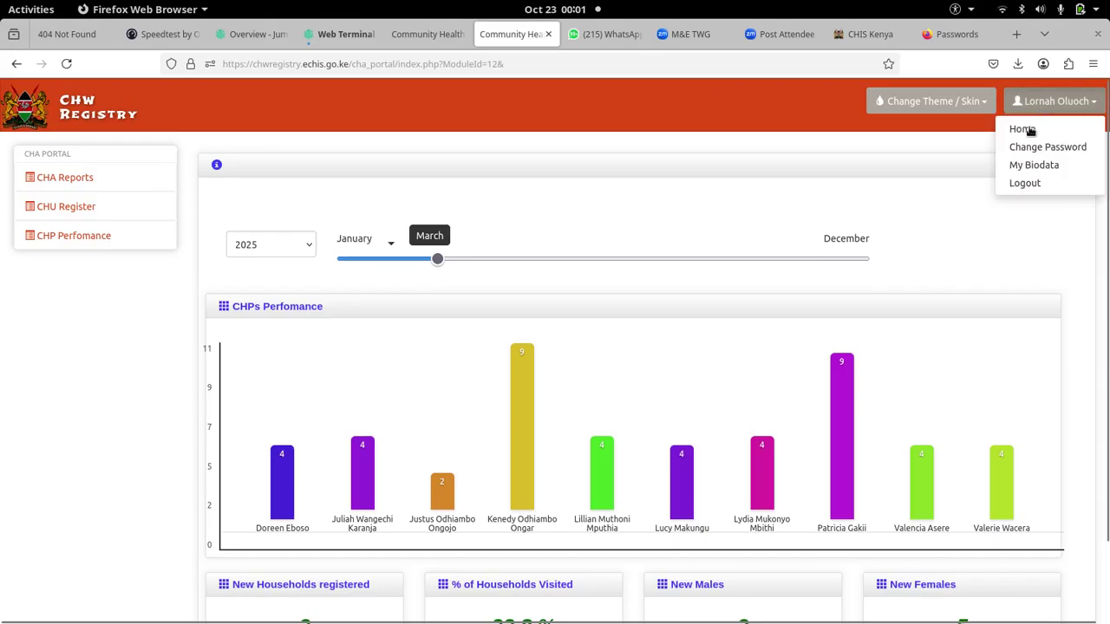
click(1023, 183)
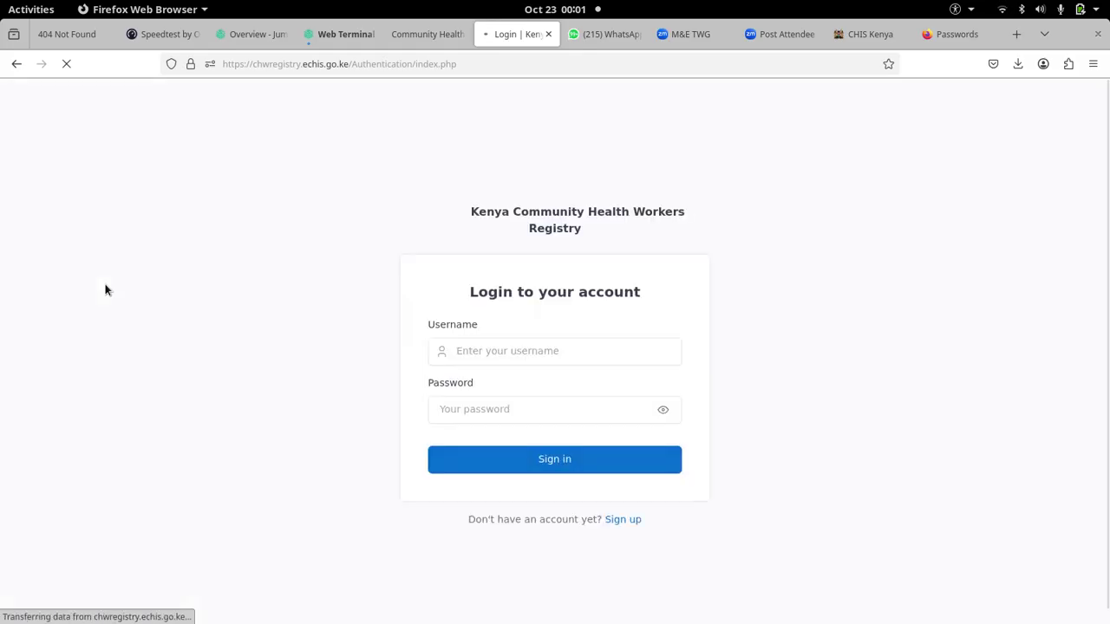
click(483, 361)
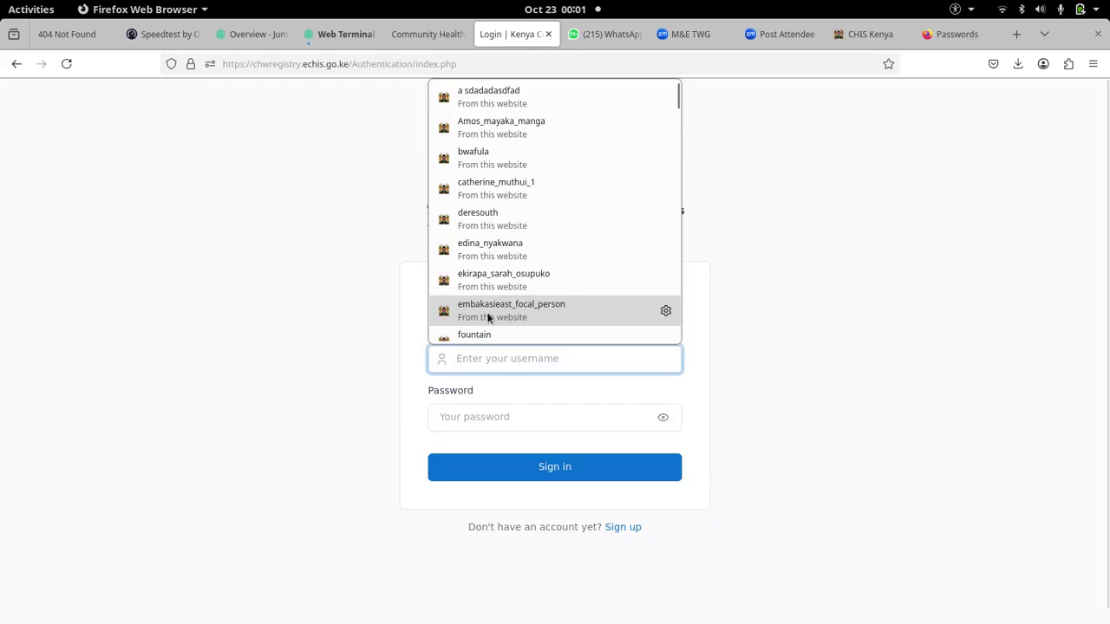
click(487, 311)
click(457, 472)
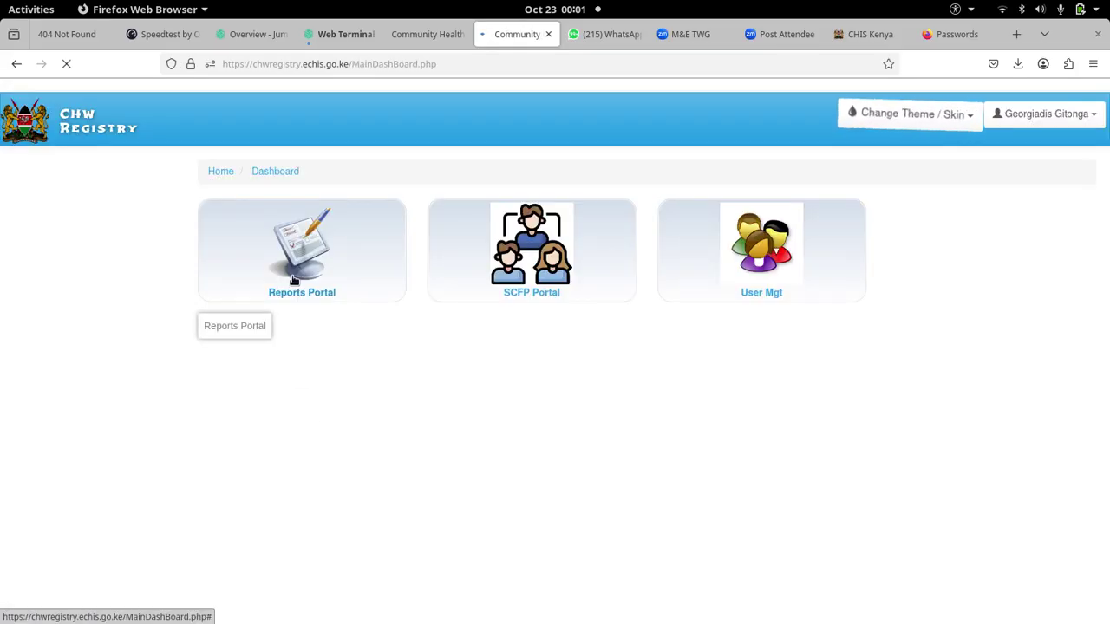
click(529, 276)
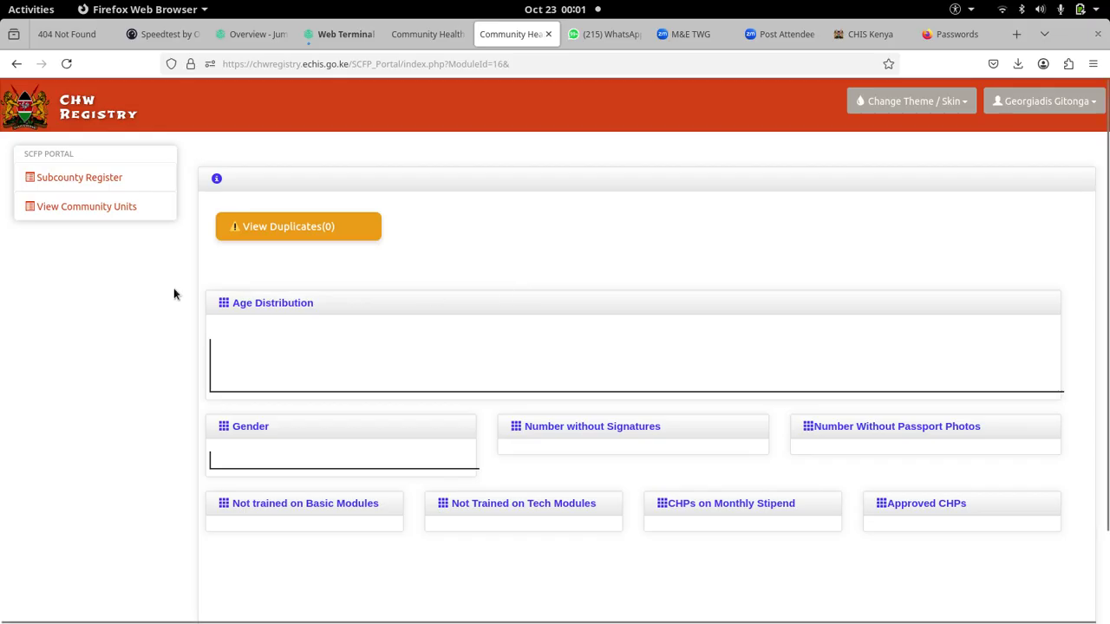
click(112, 208)
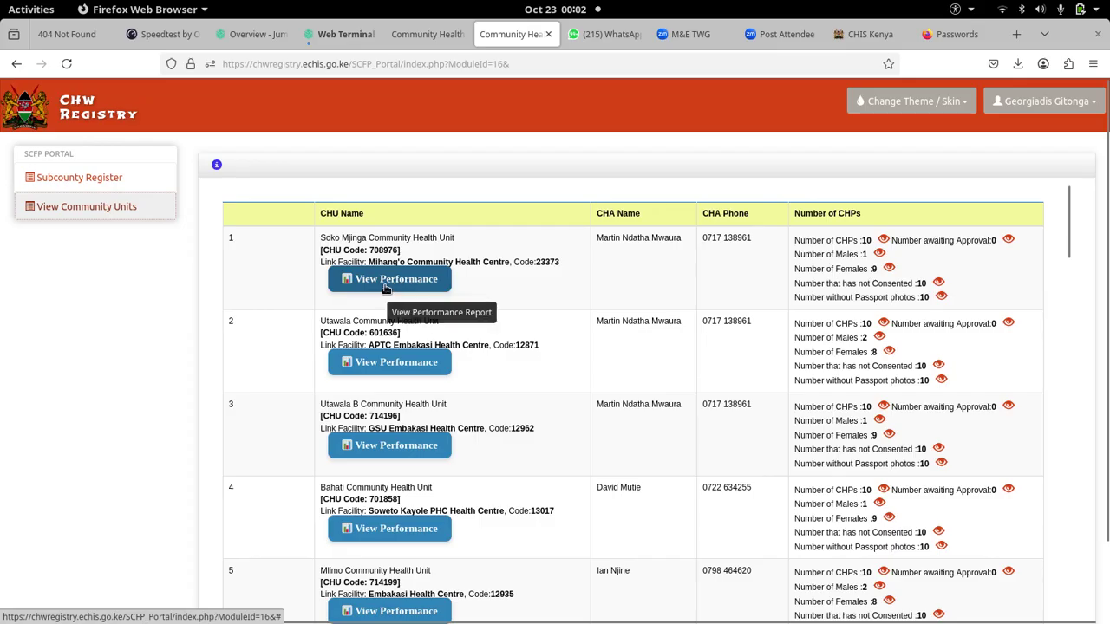
Open View Performance for the Soko Mjinga Community Health Unit row
click(386, 286)
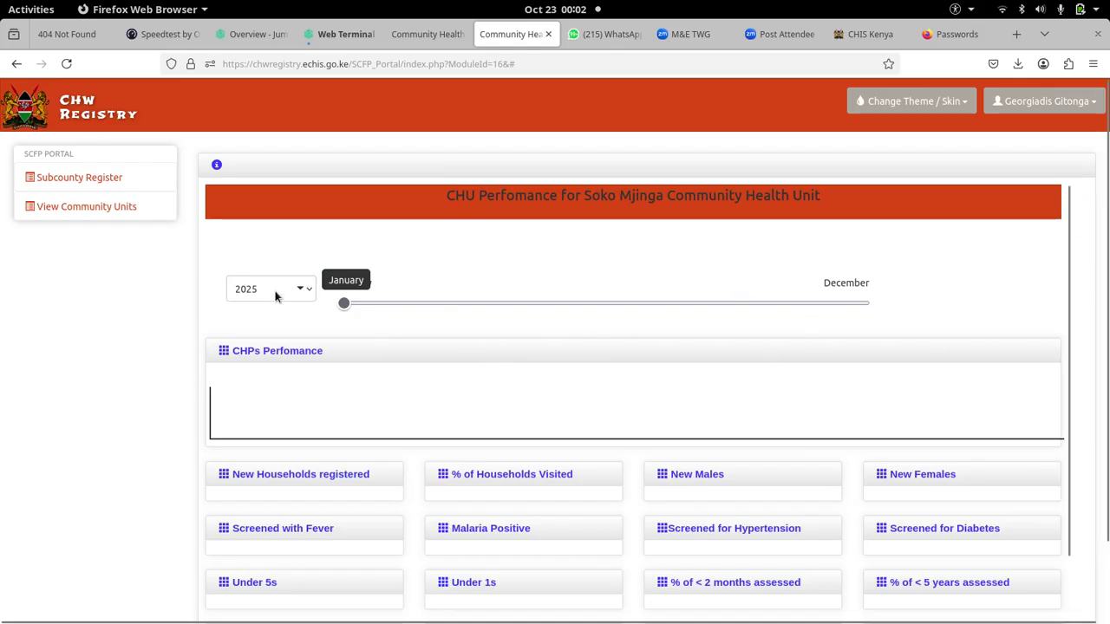
drag(1067, 260, 1068, 338)
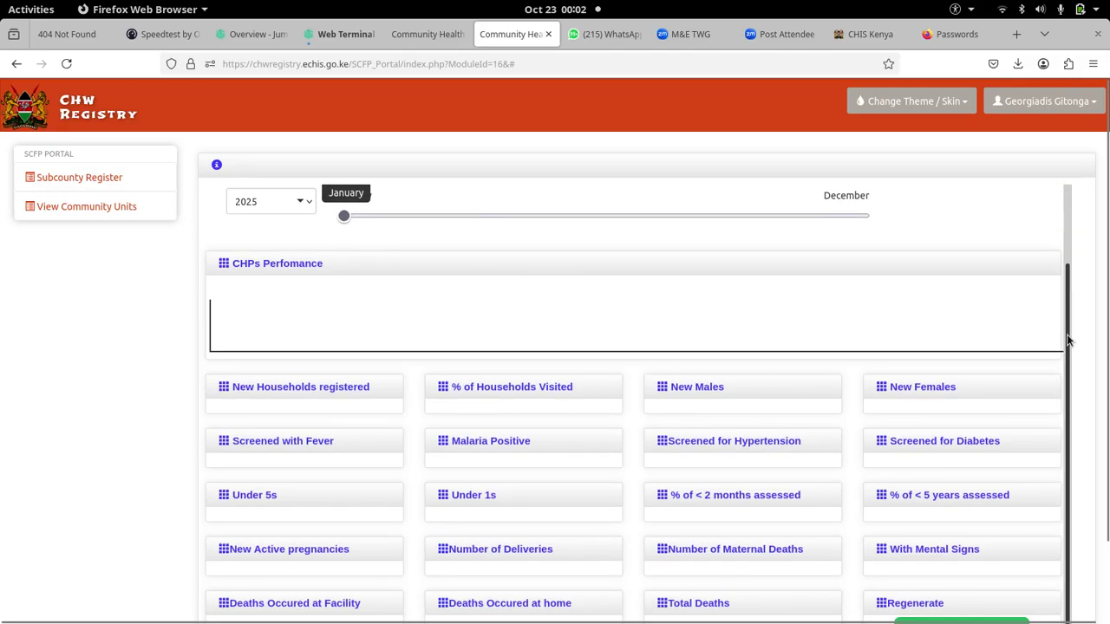
Extend Soko Mjinga's 2025 performance chart to January–March, then raise SimpleScreenRecorder
scroll(1068, 338, up, 2)
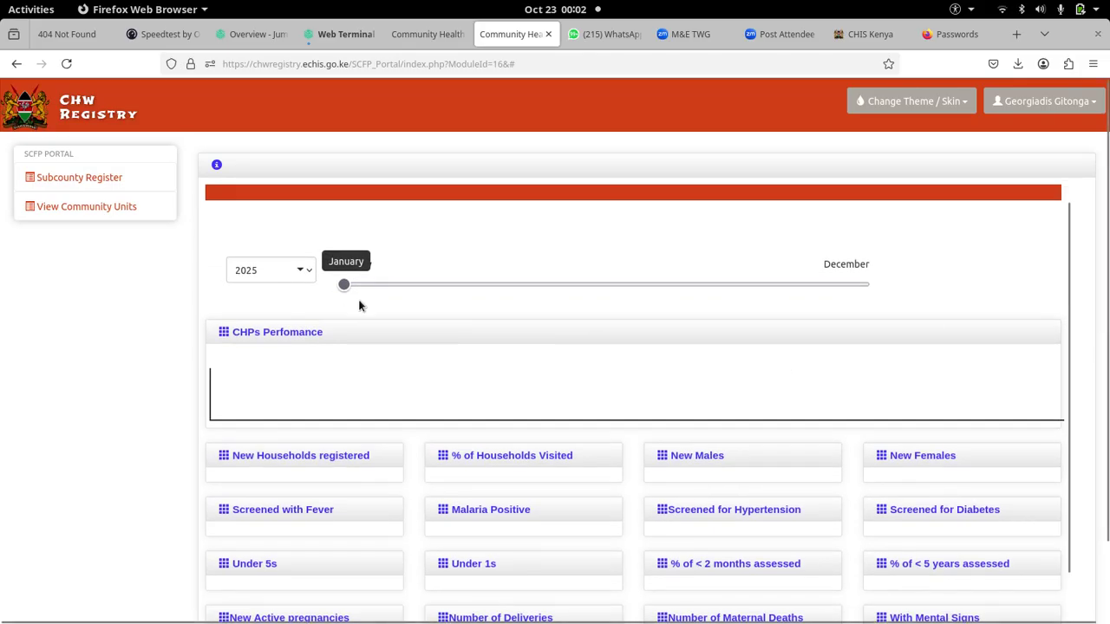
drag(343, 286, 439, 289)
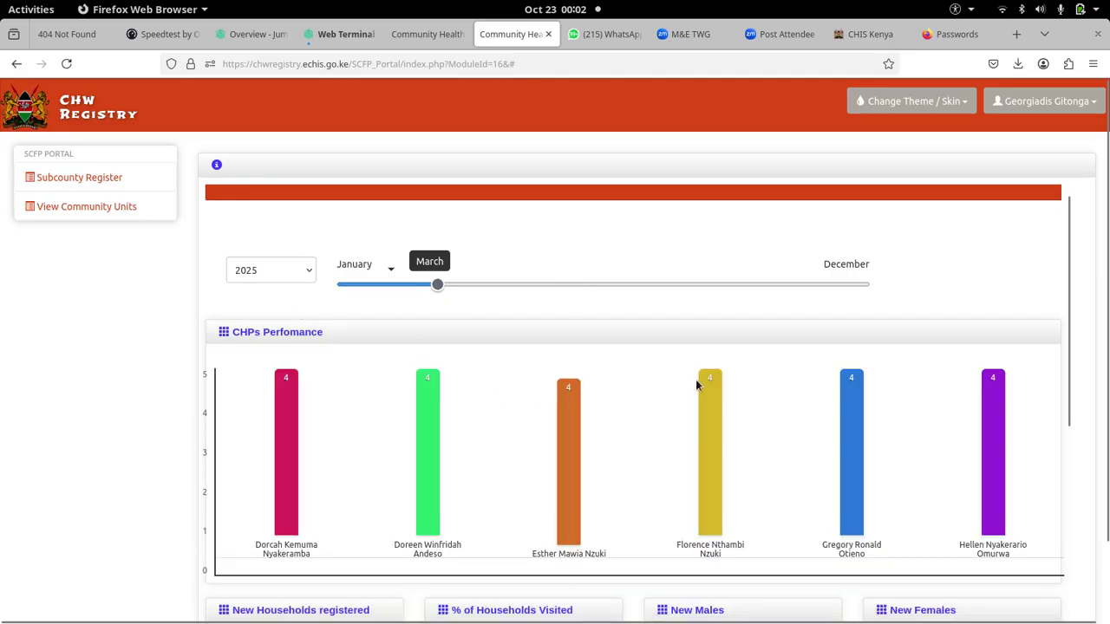
drag(1059, 262, 1059, 152)
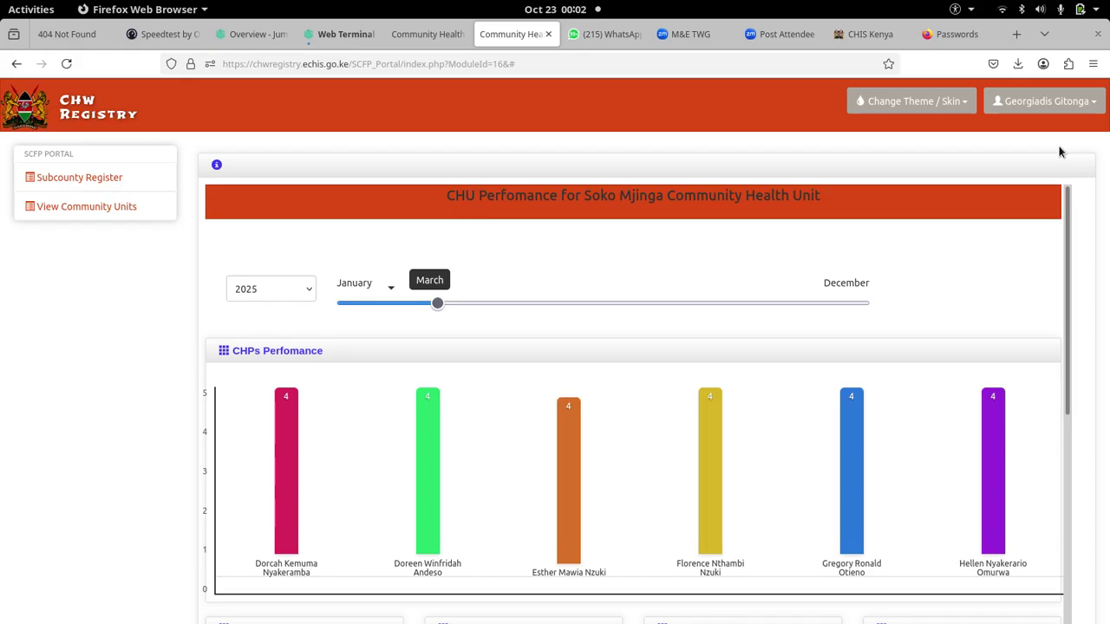
click(954, 9)
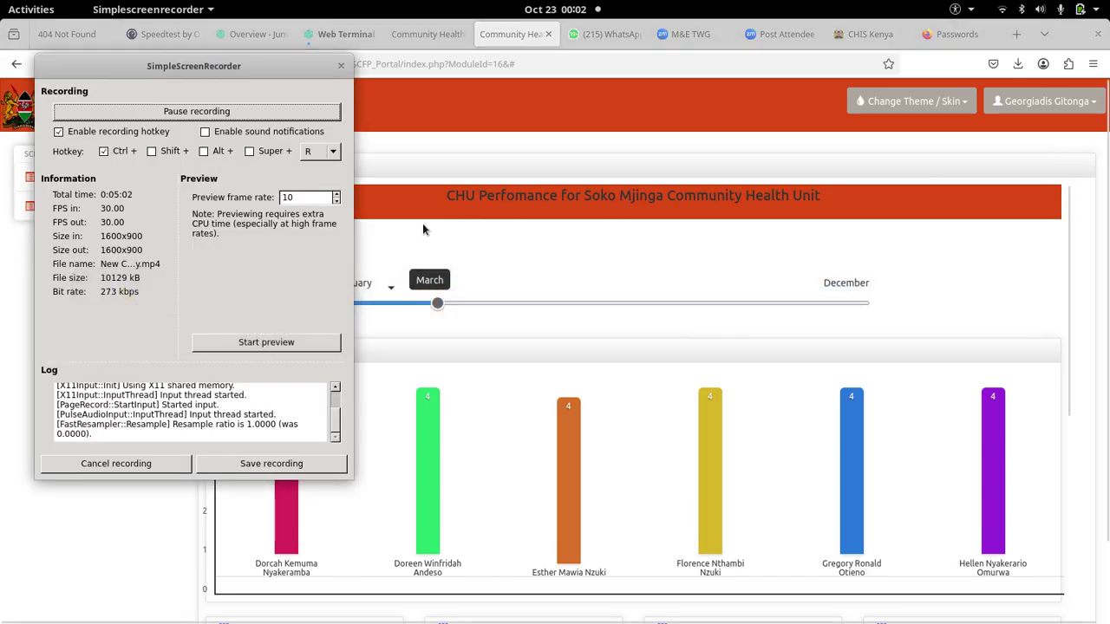